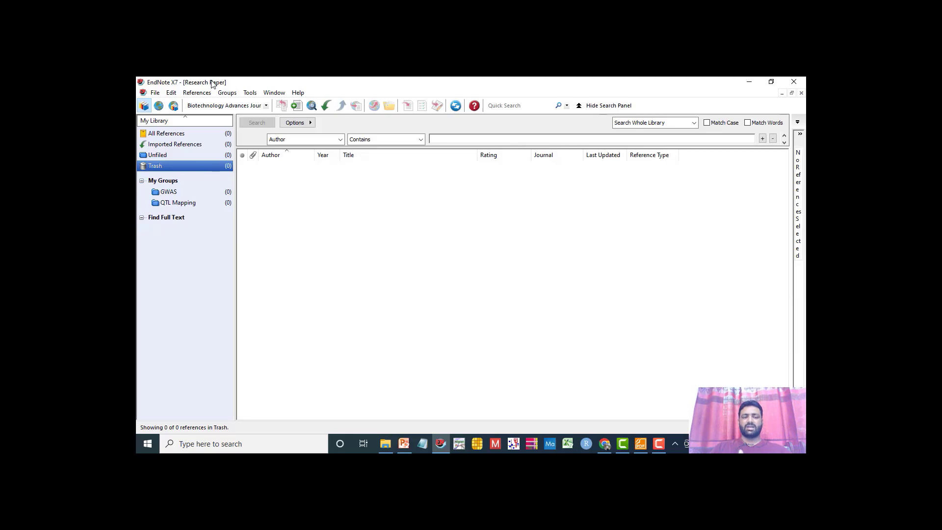
Switch to the browser and open the Google Scholar home page from the social pages bookmarks in a new tab
{"action": "left_click", "coordinate": [751, 84]}
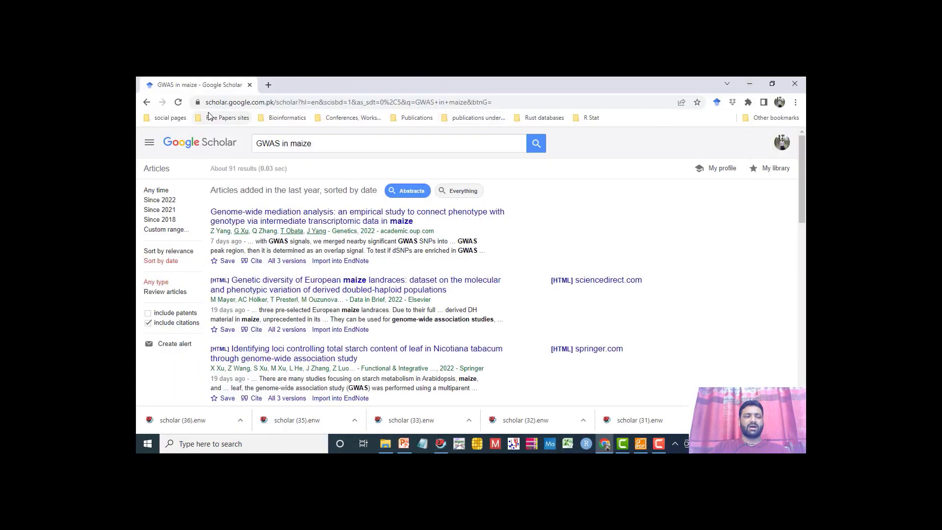
{"action": "left_click", "coordinate": [273, 85]}
{"action": "left_click", "coordinate": [183, 117]}
{"action": "left_click", "coordinate": [177, 133]}
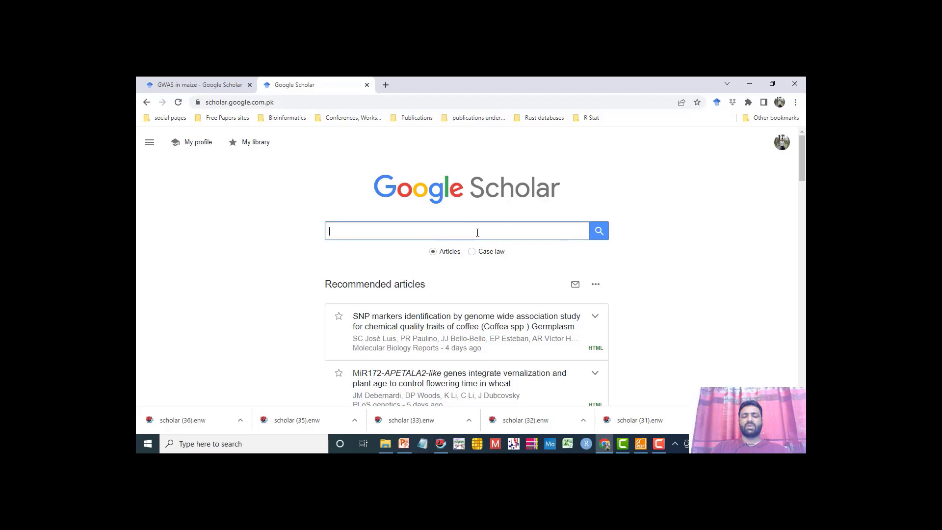
Return to the existing results for "GWAS in maize" and examine the search query
{"action": "left_click", "coordinate": [228, 82]}
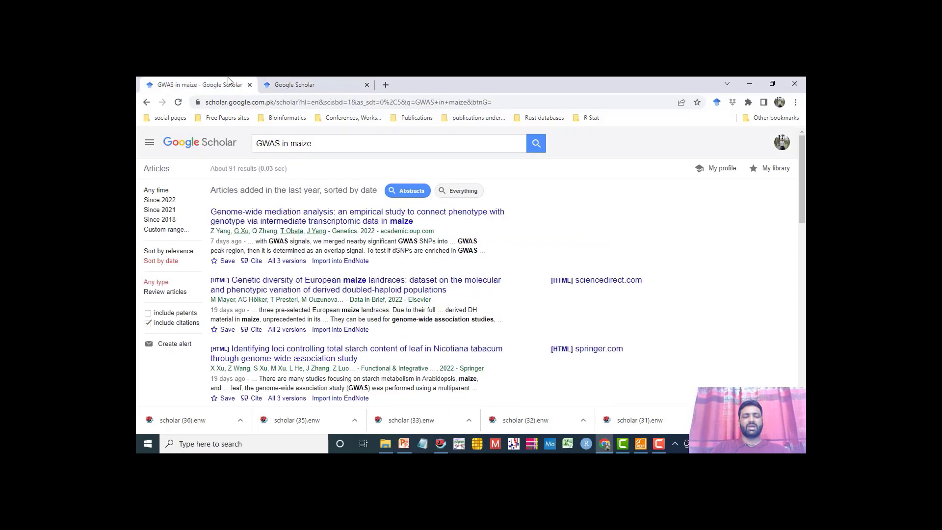
{"action": "left_click", "coordinate": [315, 147]}
{"action": "left_click_drag", "start_coordinate": [259, 141], "coordinate": [313, 142]}
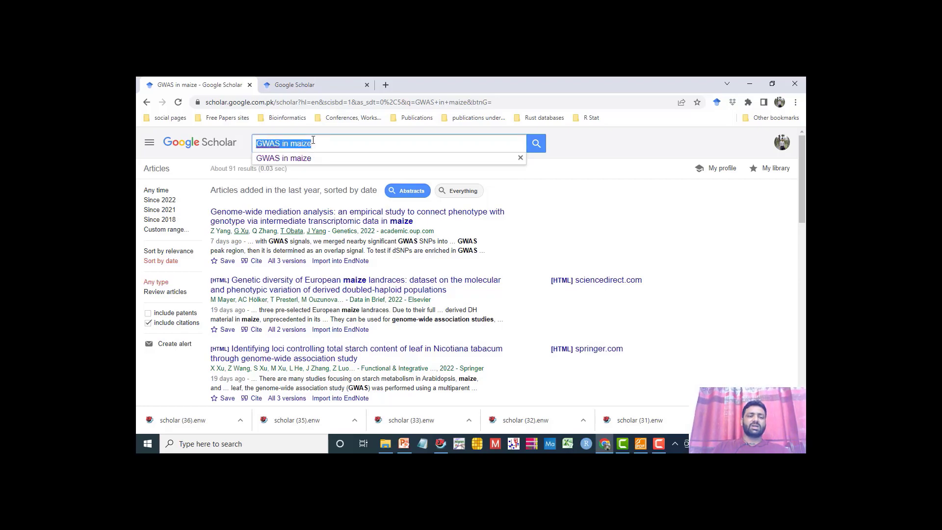
{"action": "left_click", "coordinate": [316, 142]}
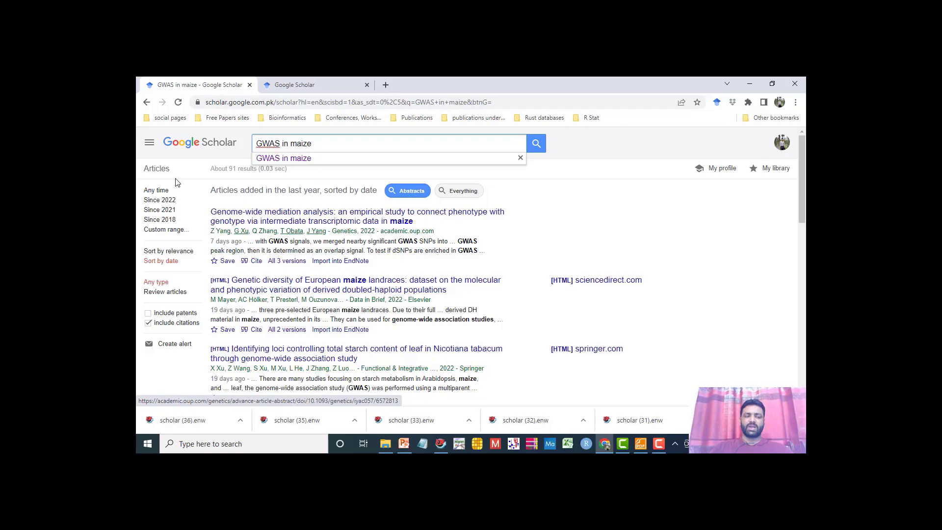
Configure Google Scholar's bibliography manager to show links for importing citations into EndNote, and save the settings
{"action": "left_click", "coordinate": [150, 144]}
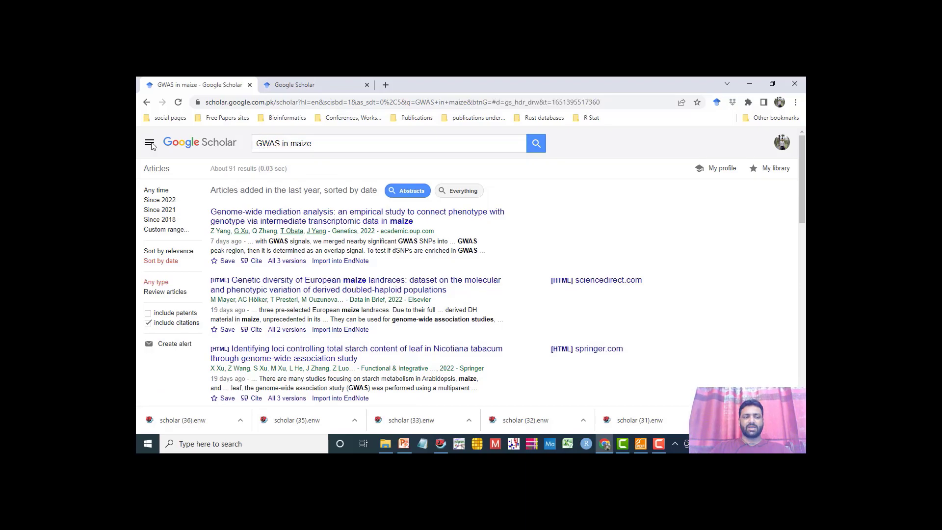
{"action": "left_click", "coordinate": [176, 358]}
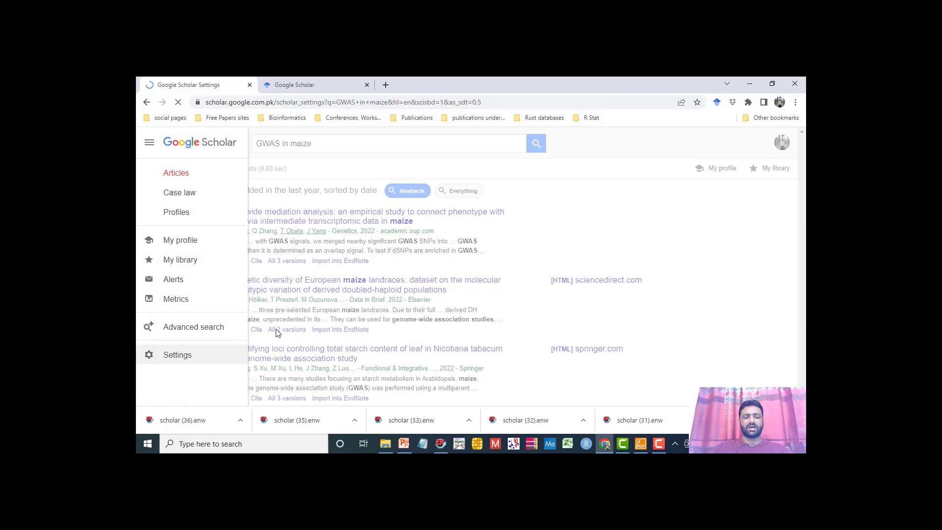
{"action": "scroll", "coordinate": [277, 333], "scroll_direction": "down", "scroll_amount": 2}
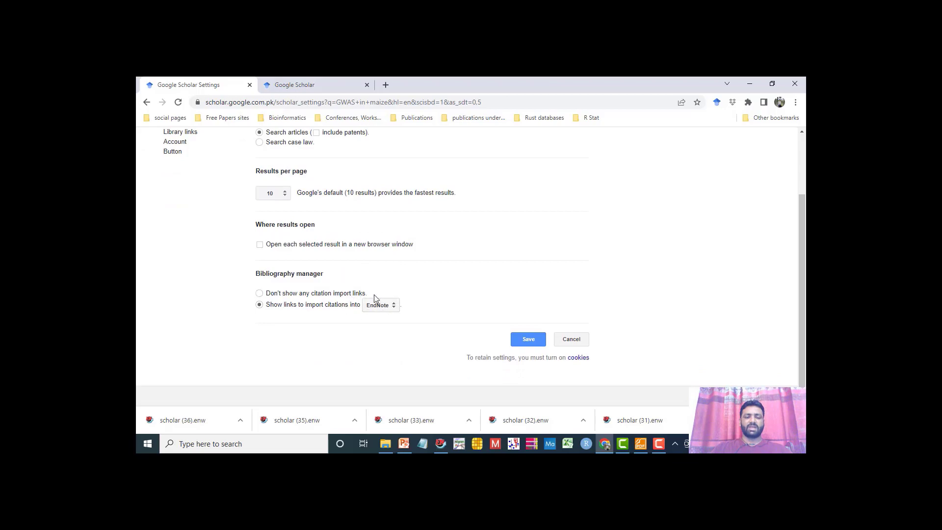
{"action": "left_click", "coordinate": [396, 306]}
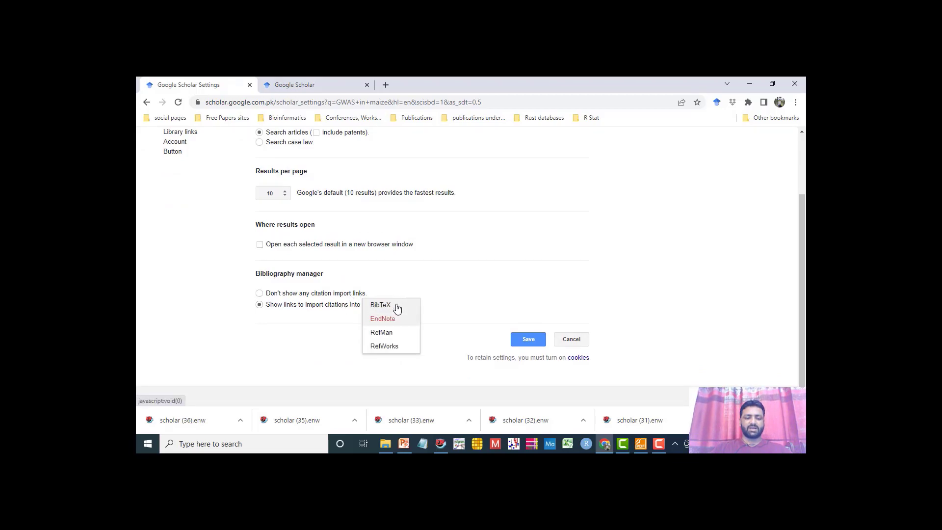
{"action": "left_click", "coordinate": [389, 319]}
{"action": "left_click", "coordinate": [529, 340]}
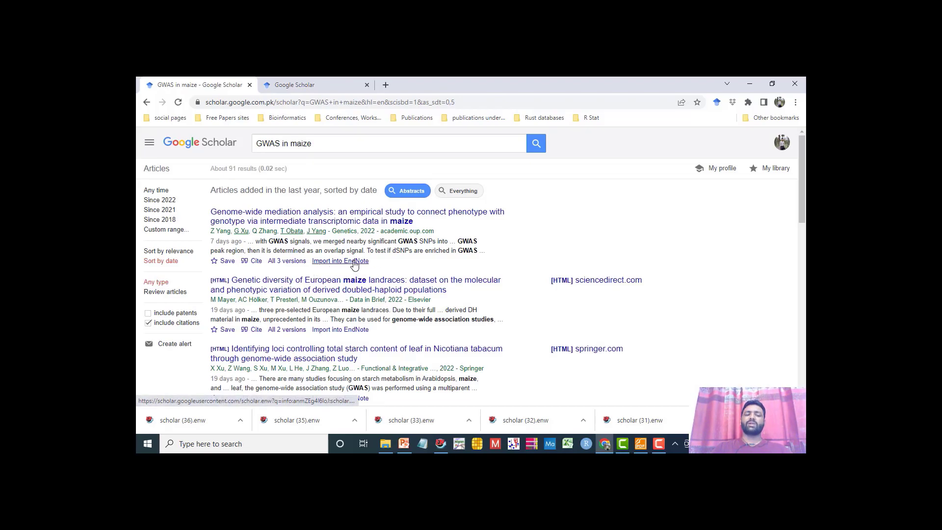
Check the citation formats of the "Genome-wide mediation analysis" article, and import its downloaded EndNote citation file into the EndNote library
{"action": "left_click", "coordinate": [246, 264]}
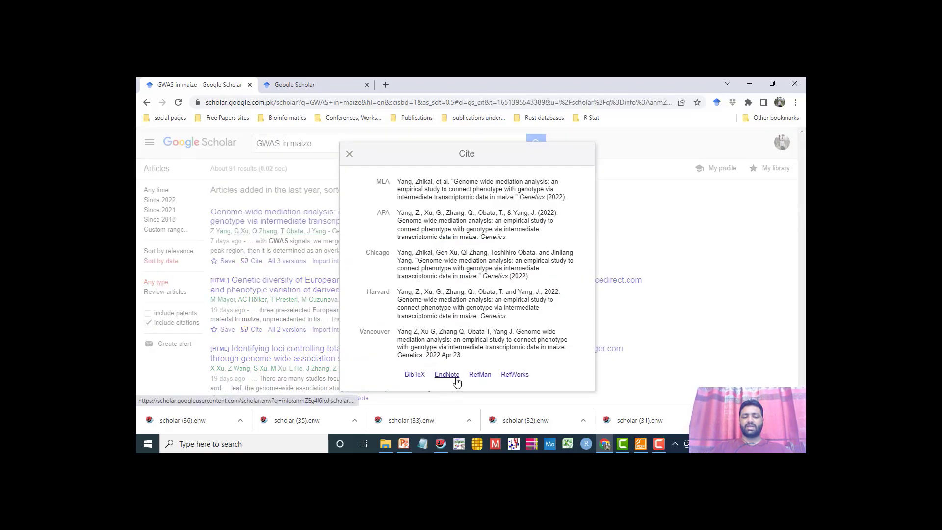
{"action": "left_click", "coordinate": [350, 154]}
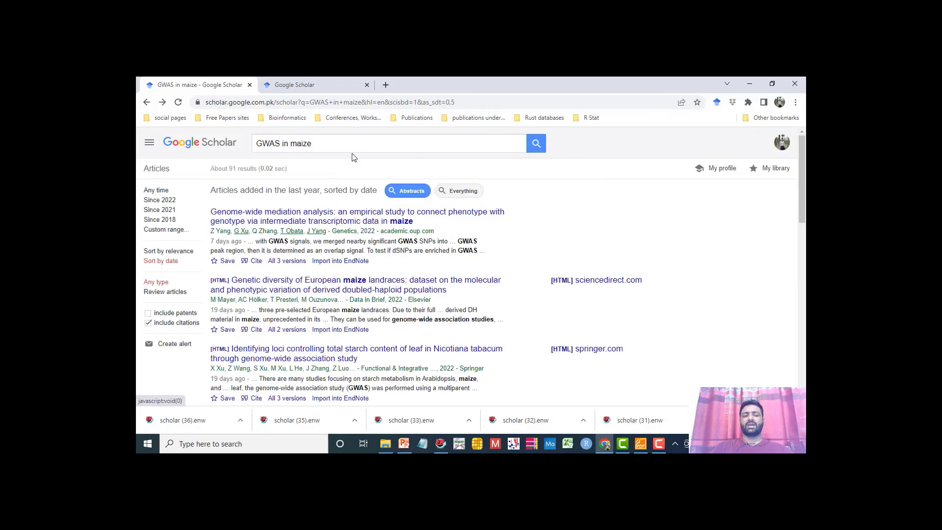
{"action": "left_click", "coordinate": [360, 263]}
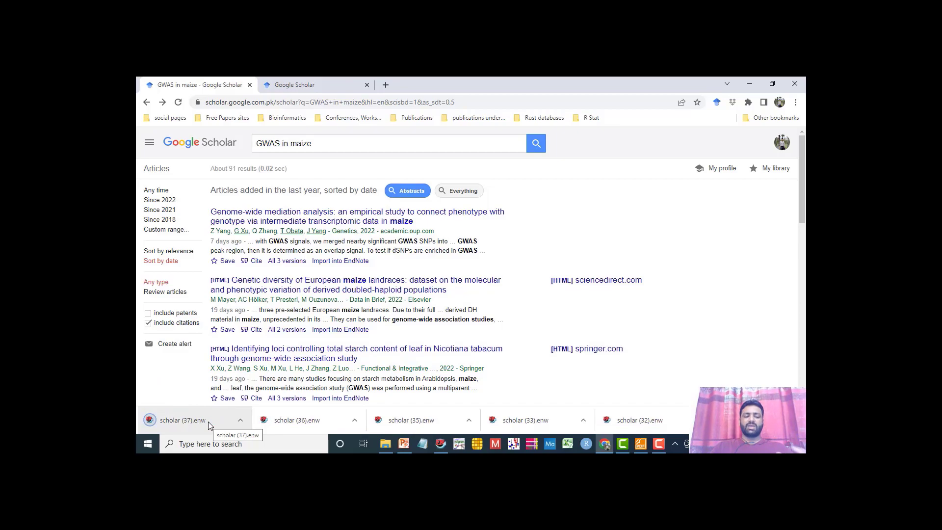
{"action": "left_click", "coordinate": [241, 420]}
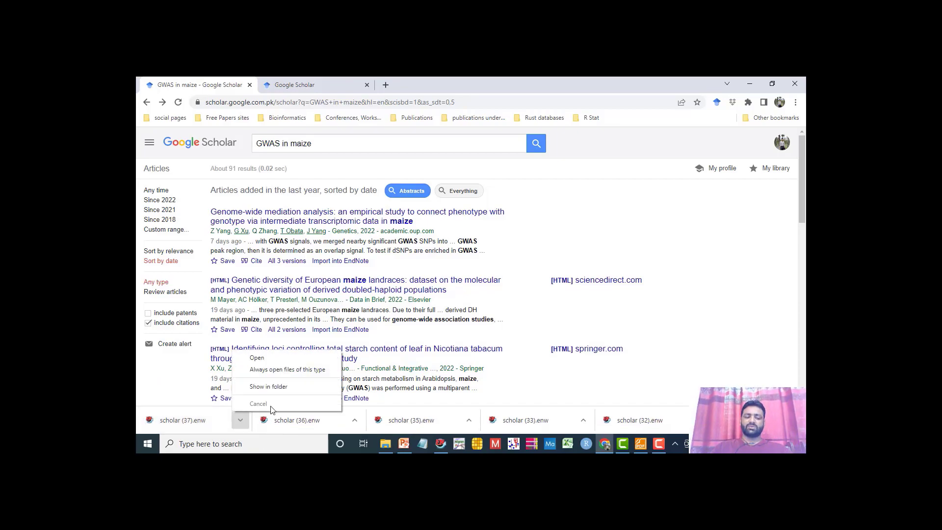
{"action": "left_click", "coordinate": [287, 390]}
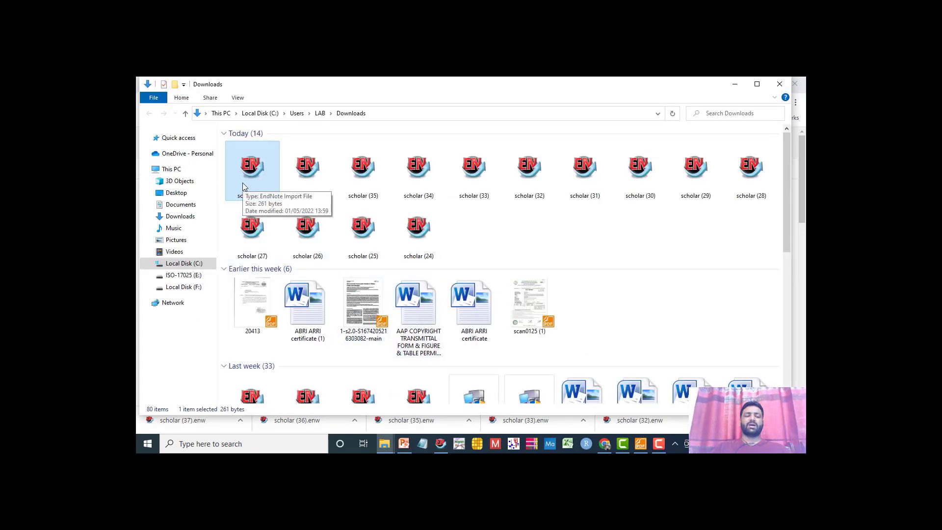
{"action": "double_click", "coordinate": [242, 185]}
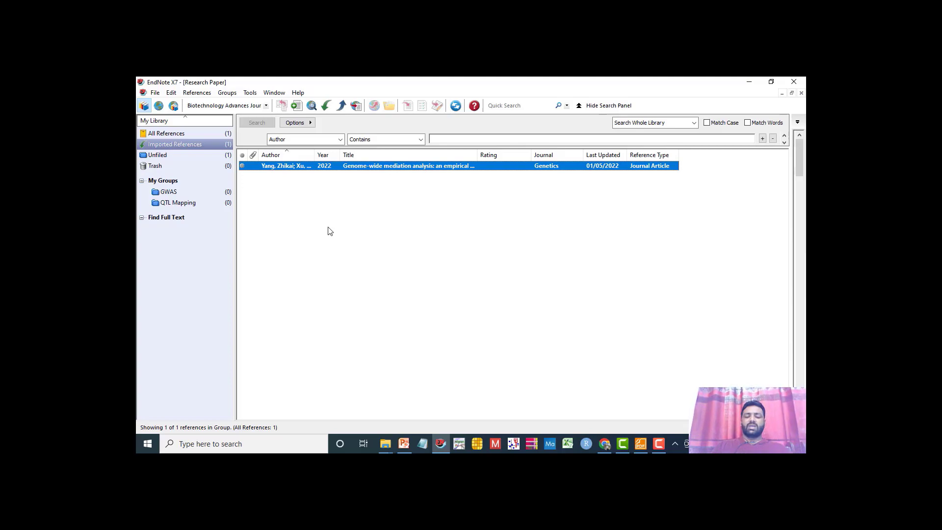
Switch back to Google Scholar and check the publication years of the GWAS in maize results filtered since 2022 and since 2021
{"action": "left_click", "coordinate": [605, 444]}
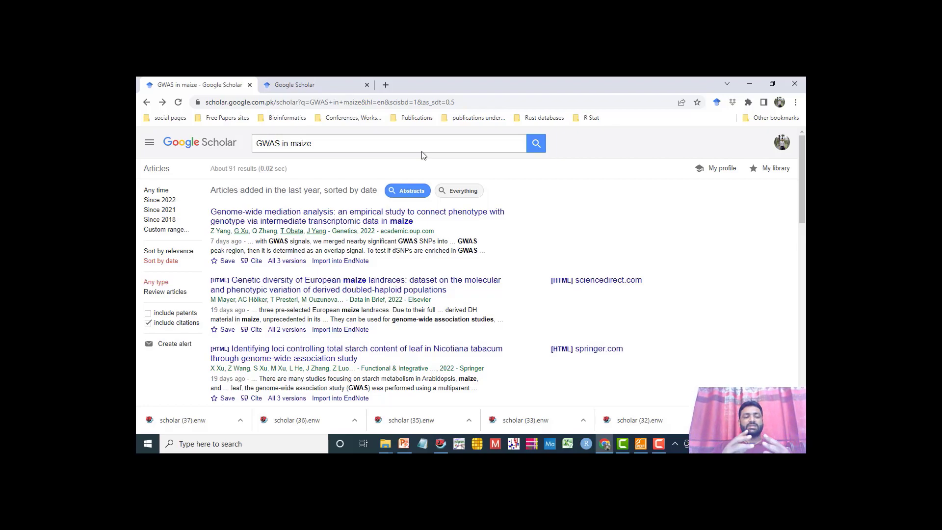
{"action": "left_click", "coordinate": [409, 148]}
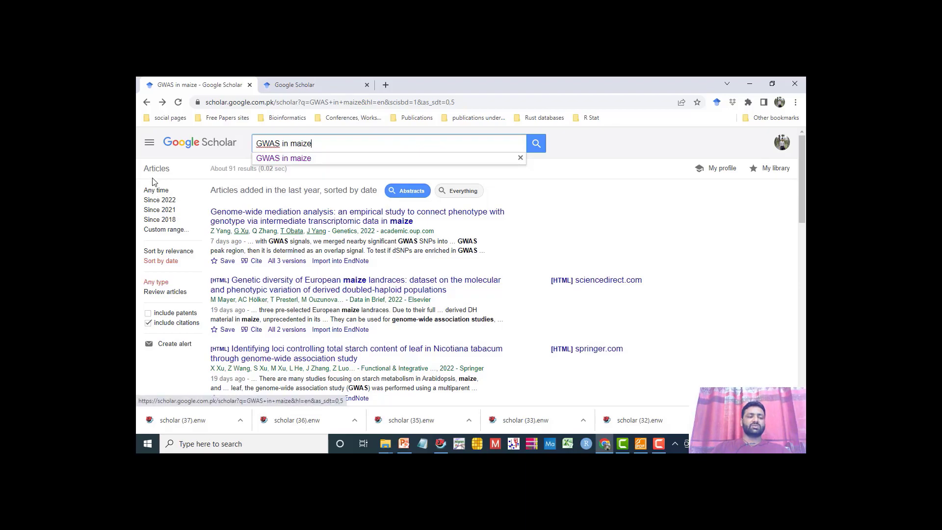
{"action": "left_click", "coordinate": [171, 201]}
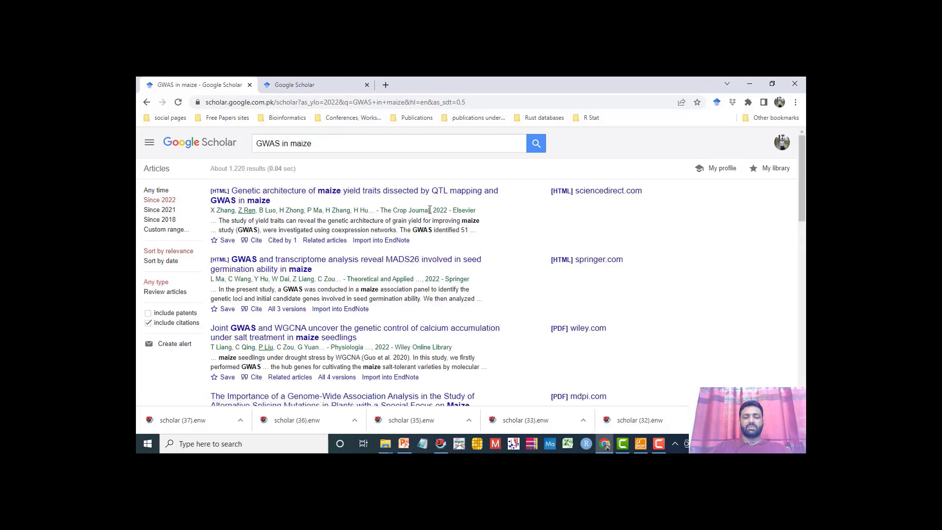
{"action": "left_click_drag", "start_coordinate": [431, 210], "coordinate": [477, 213]}
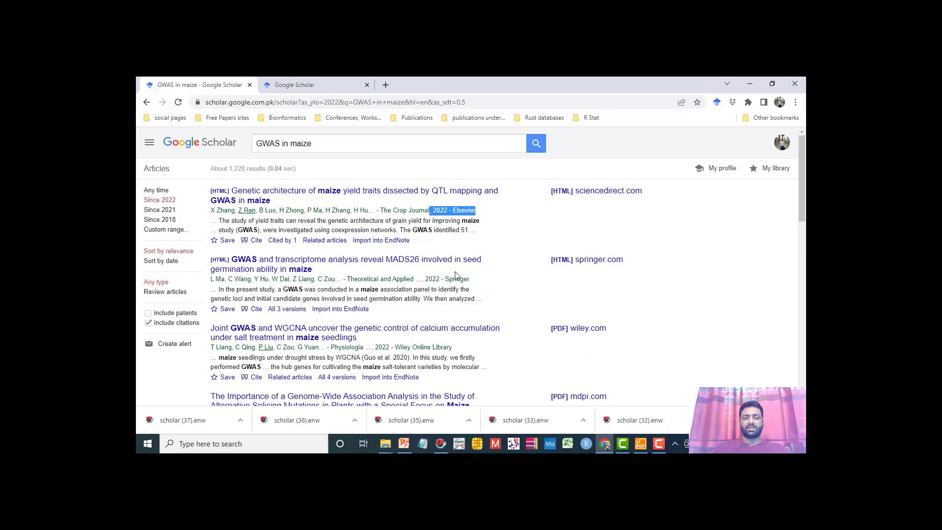
{"action": "triple_click", "coordinate": [430, 282]}
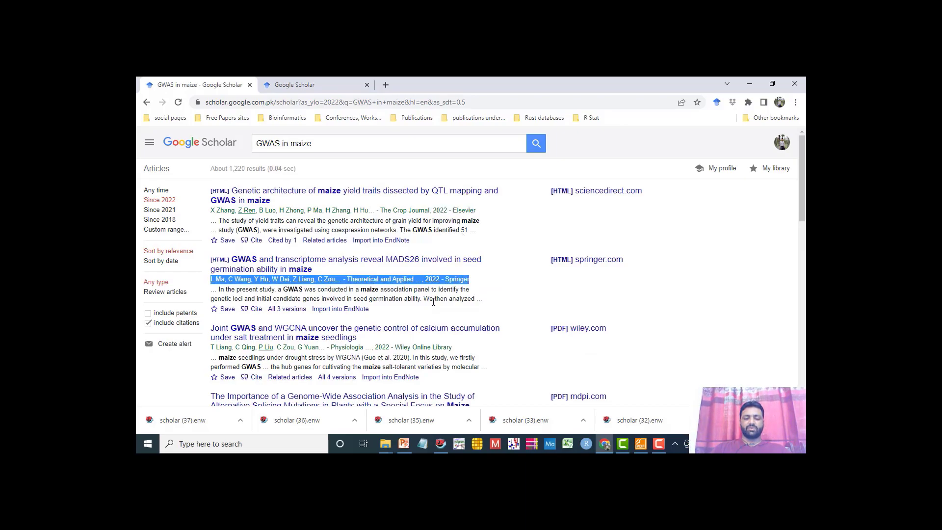
{"action": "left_click_drag", "start_coordinate": [451, 347], "coordinate": [377, 346]}
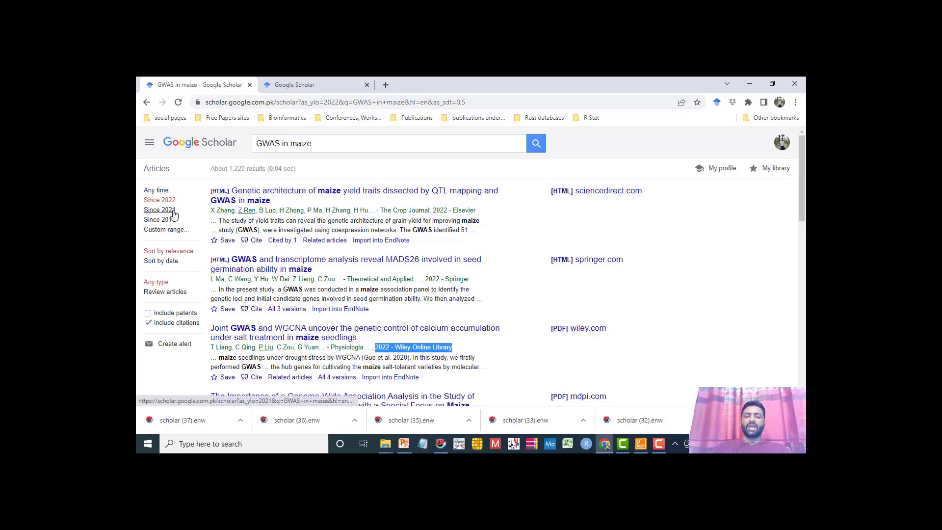
{"action": "left_click", "coordinate": [159, 209]}
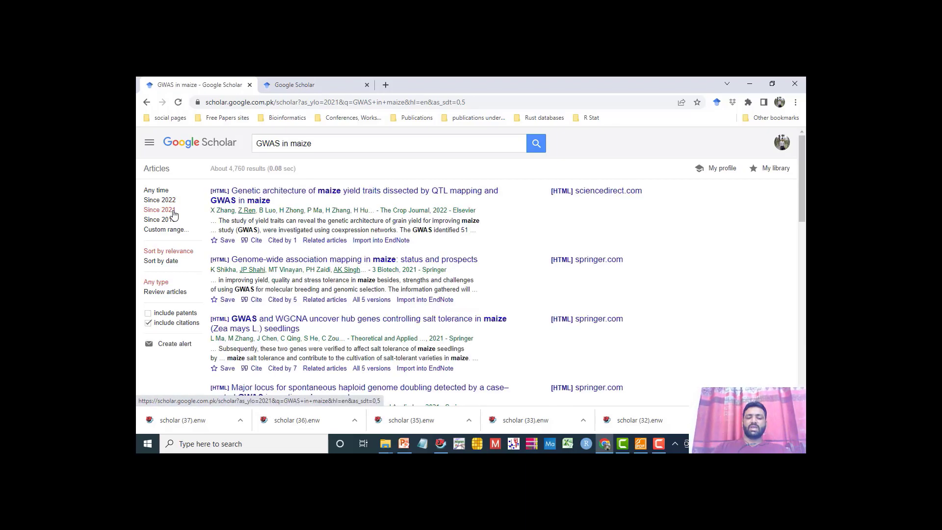
{"action": "left_click_drag", "start_coordinate": [448, 271], "coordinate": [372, 270]}
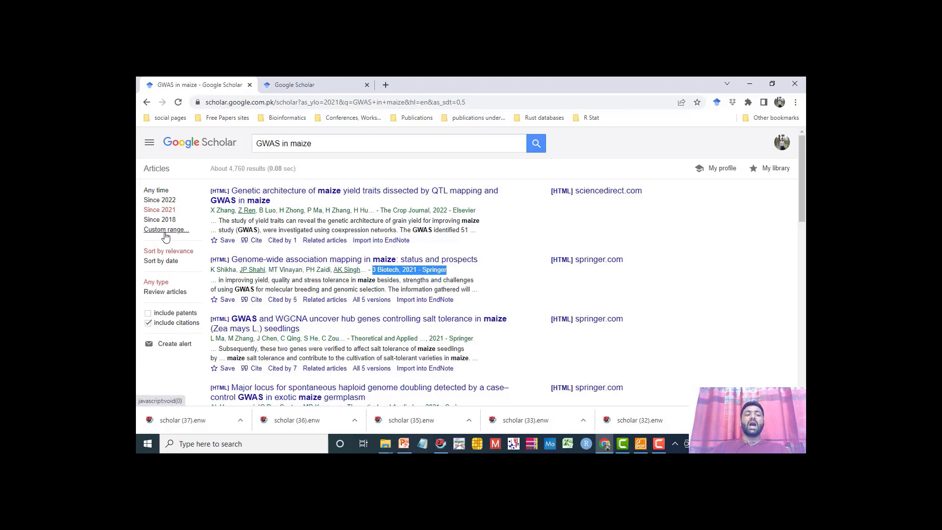
Filter the GWAS in maize results to the custom year range 2000–2022 and look through the first results page
{"action": "left_click", "coordinate": [165, 230]}
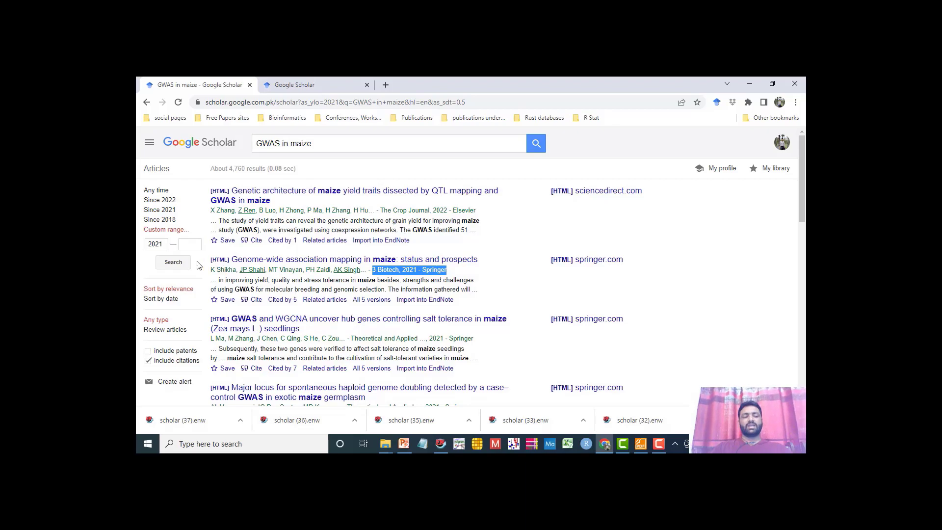
{"action": "left_click_drag", "start_coordinate": [167, 244], "coordinate": [139, 246]}
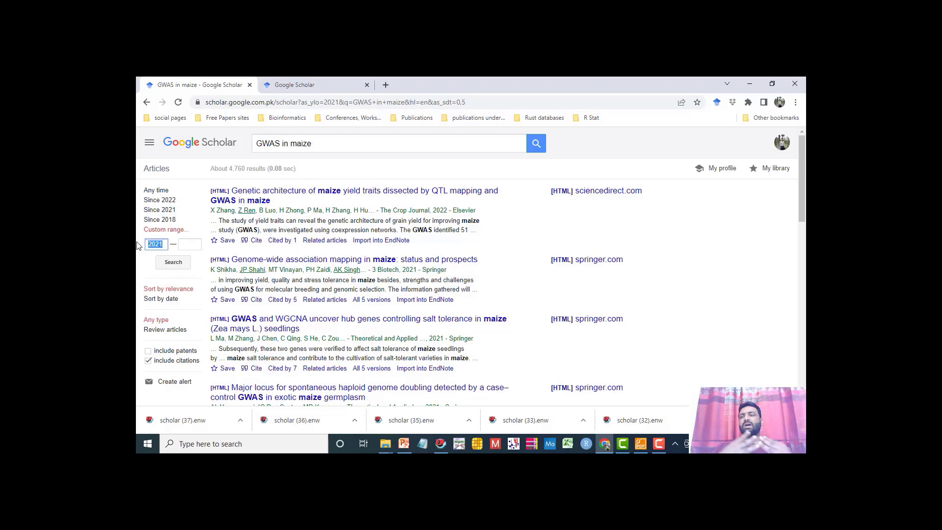
{"action": "type", "text": "2000"}
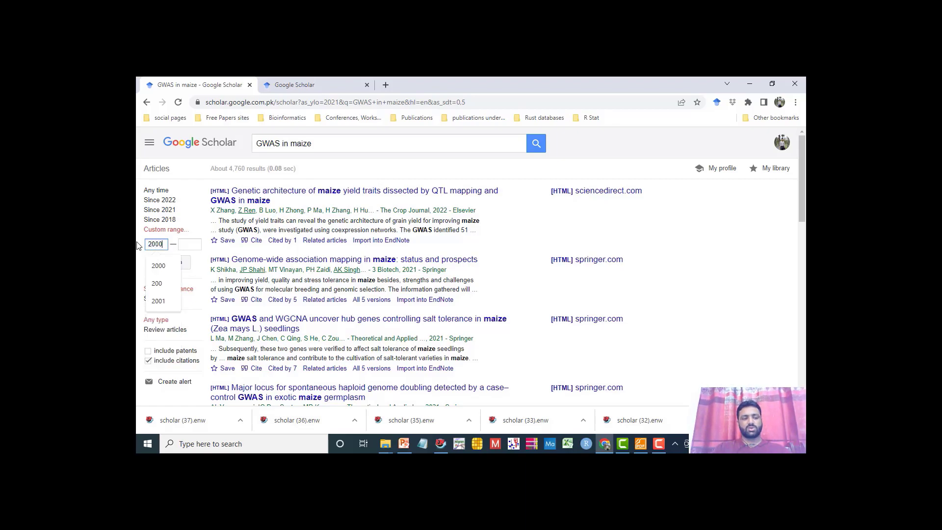
{"action": "left_click", "coordinate": [198, 247]}
{"action": "type", "text": "2022"}
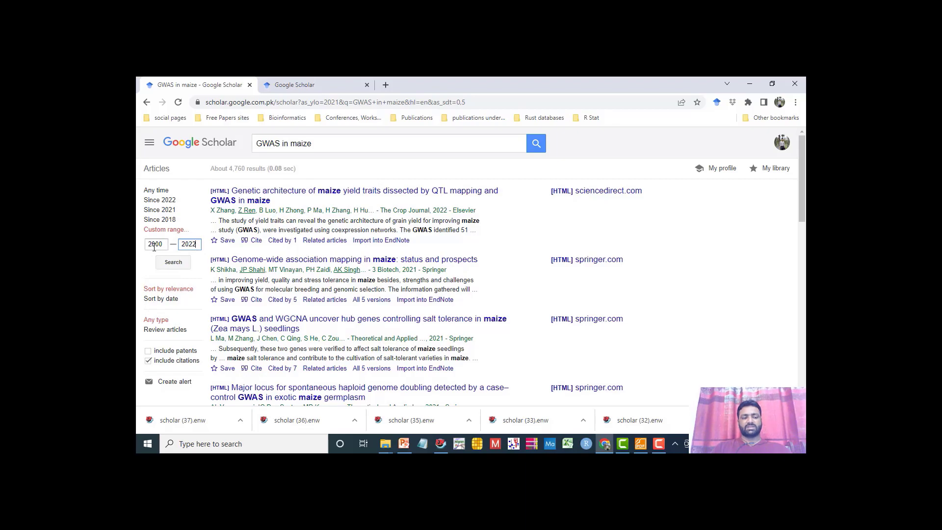
{"action": "left_click", "coordinate": [173, 263]}
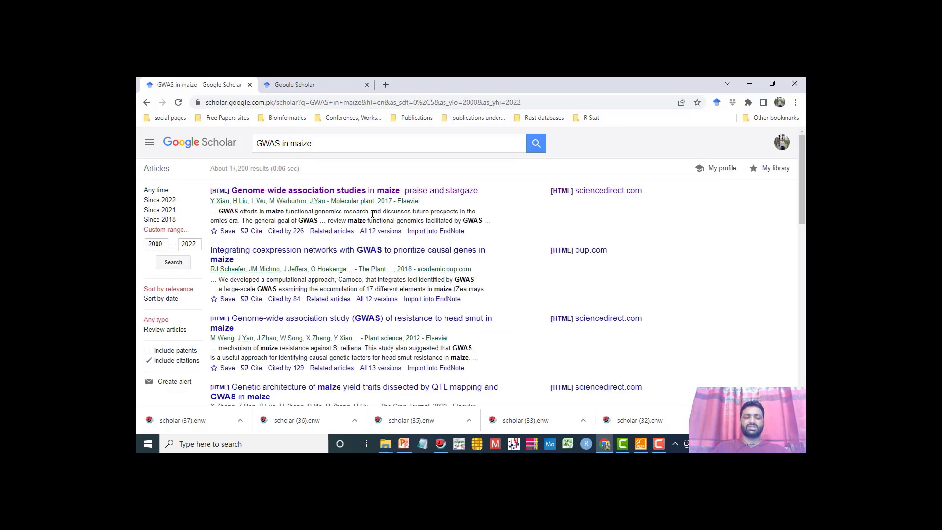
{"action": "left_click_drag", "start_coordinate": [801, 236], "coordinate": [802, 371]}
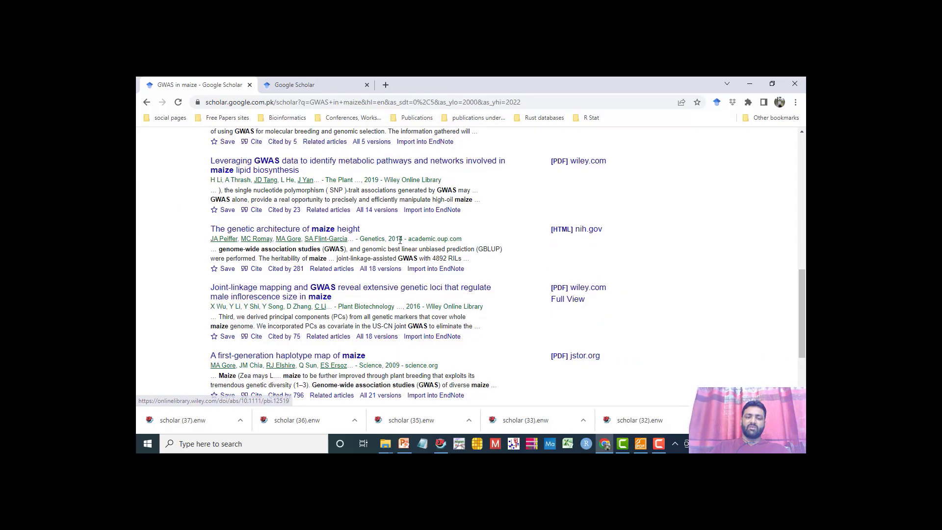
{"action": "left_click_drag", "start_coordinate": [802, 322], "coordinate": [803, 361]}
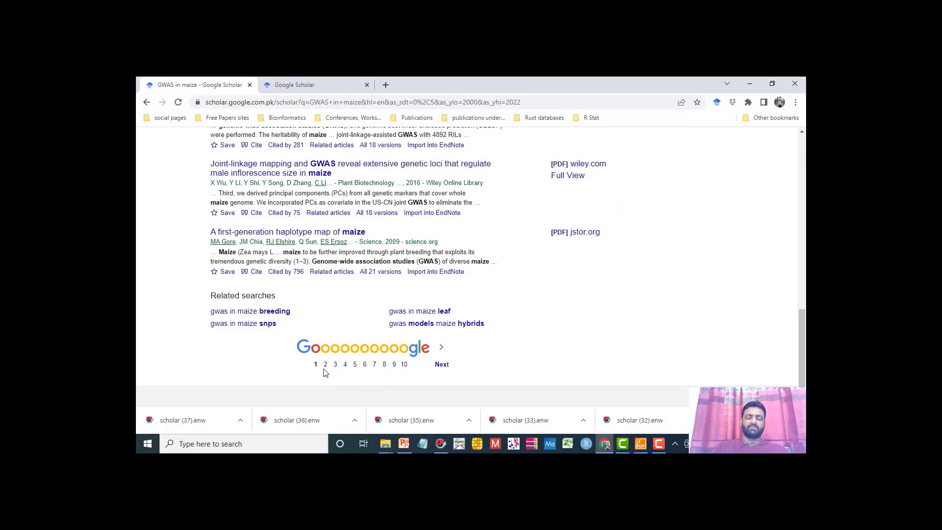
{"action": "left_click_drag", "start_coordinate": [803, 368], "coordinate": [804, 193]}
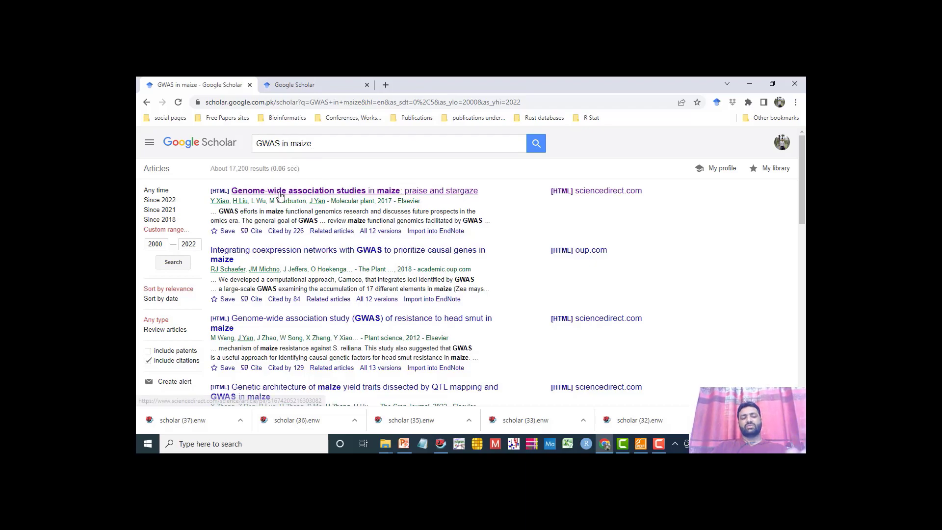
Sort the GWAS in maize results by date and limit them to review articles
{"action": "left_click", "coordinate": [161, 300]}
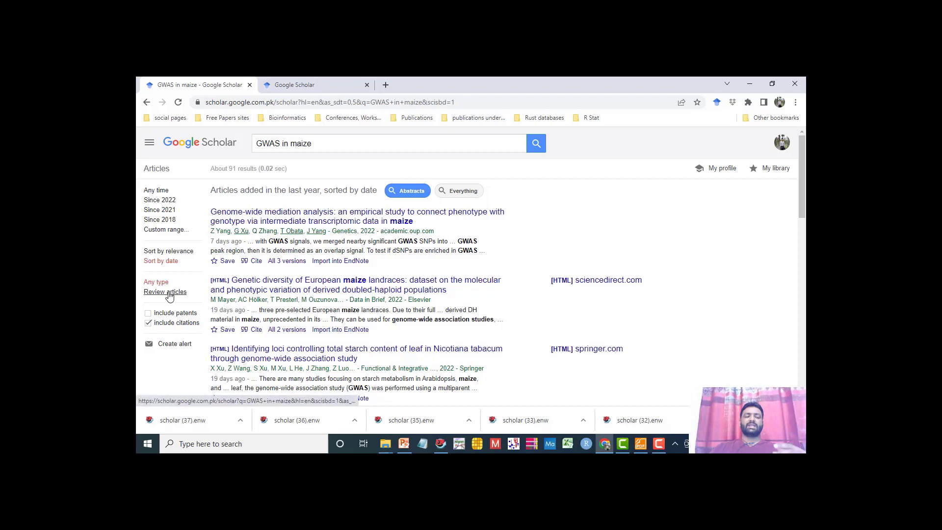
{"action": "left_click", "coordinate": [169, 295]}
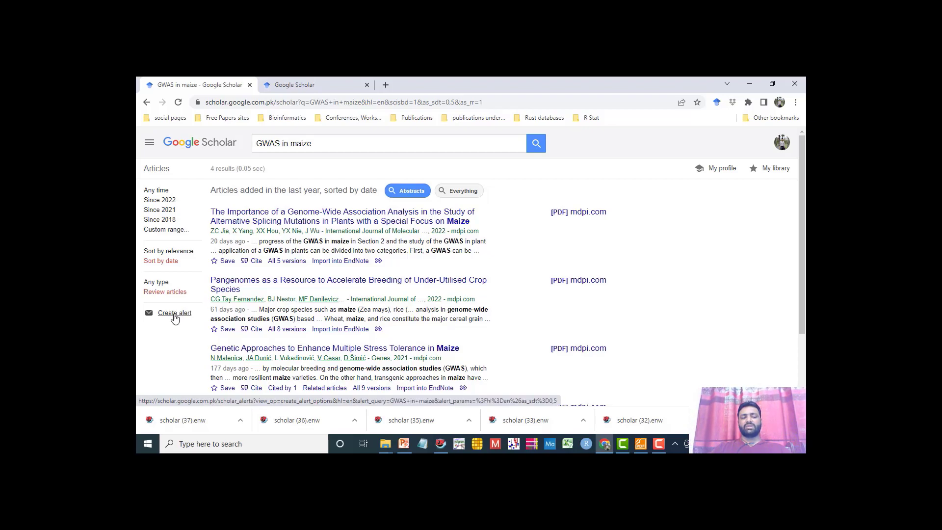
Open the form for creating an email alert on the GWAS in maize query
{"action": "left_click", "coordinate": [174, 315]}
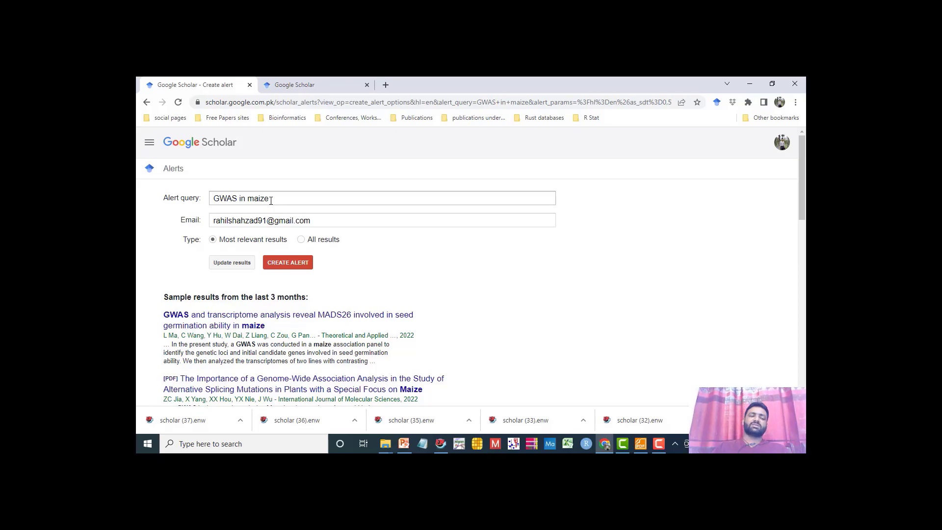
Create the email alert for the GWAS in maize query with most relevant results and look through the alerts list
{"action": "left_click", "coordinate": [293, 263]}
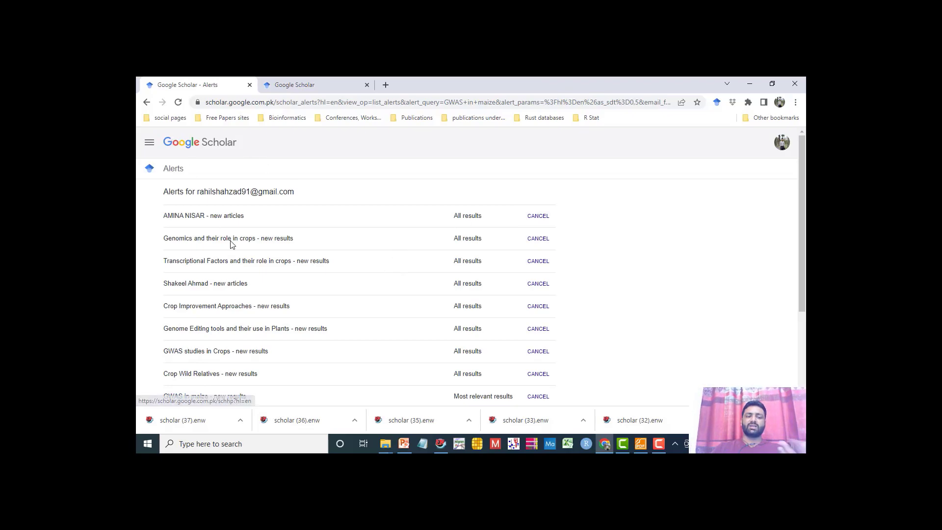
{"action": "scroll", "coordinate": [802, 265], "scroll_direction": "down", "scroll_amount": 2}
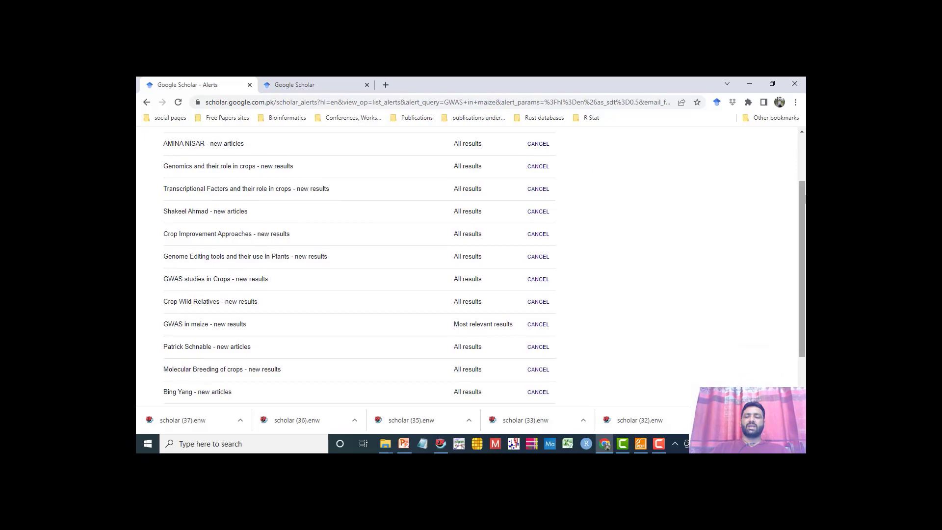
{"action": "scroll", "coordinate": [804, 264], "scroll_direction": "down", "scroll_amount": 2}
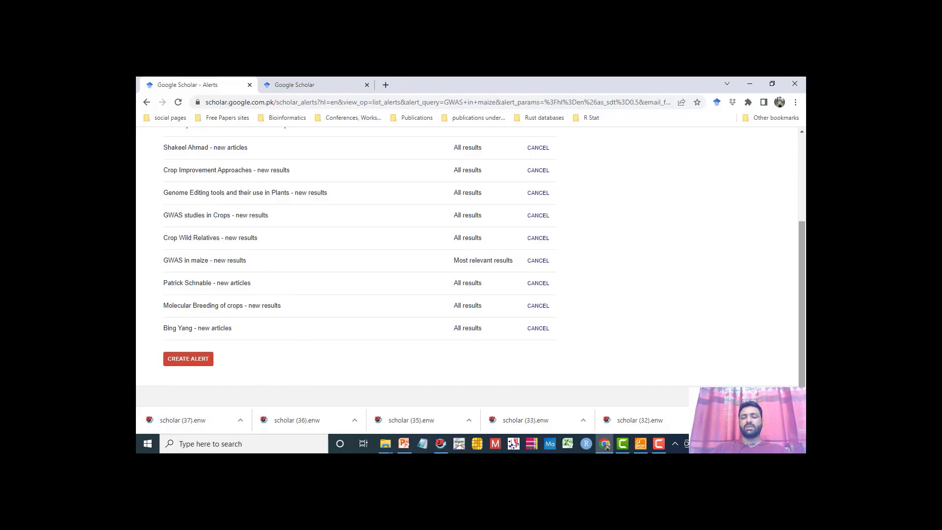
Return to the GWAS in maize search results, then switch to the Downloads folder in File Explorer
{"action": "left_click", "coordinate": [145, 103]}
{"action": "left_click", "coordinate": [146, 103]}
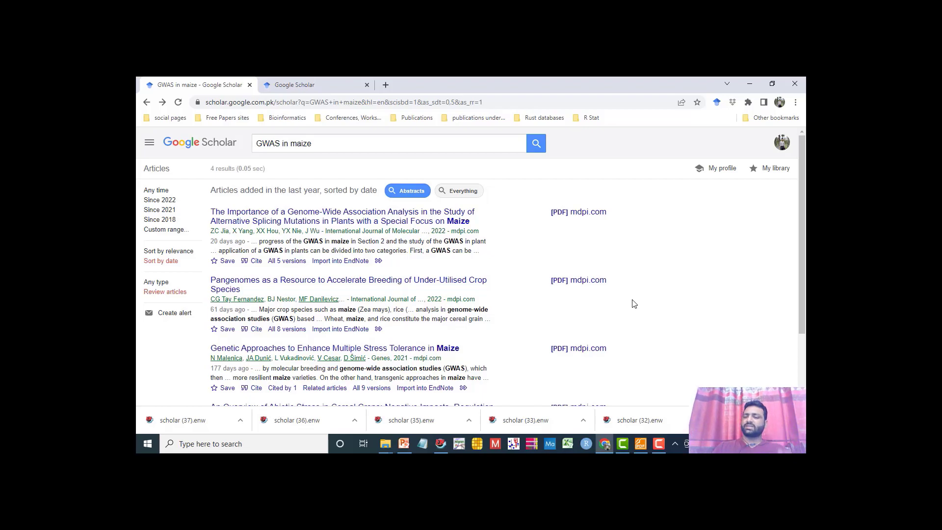
{"action": "left_click", "coordinate": [749, 86]}
{"action": "left_click", "coordinate": [385, 443]}
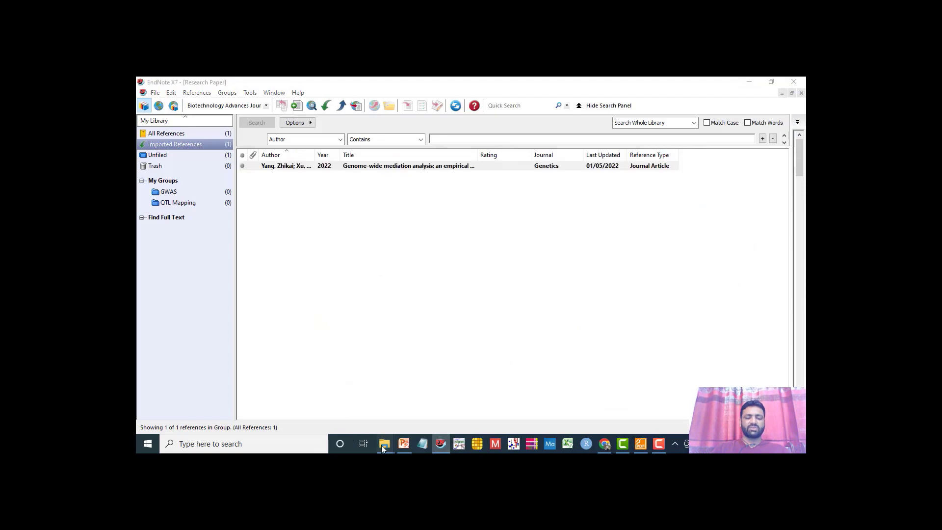
{"action": "left_click", "coordinate": [415, 407]}
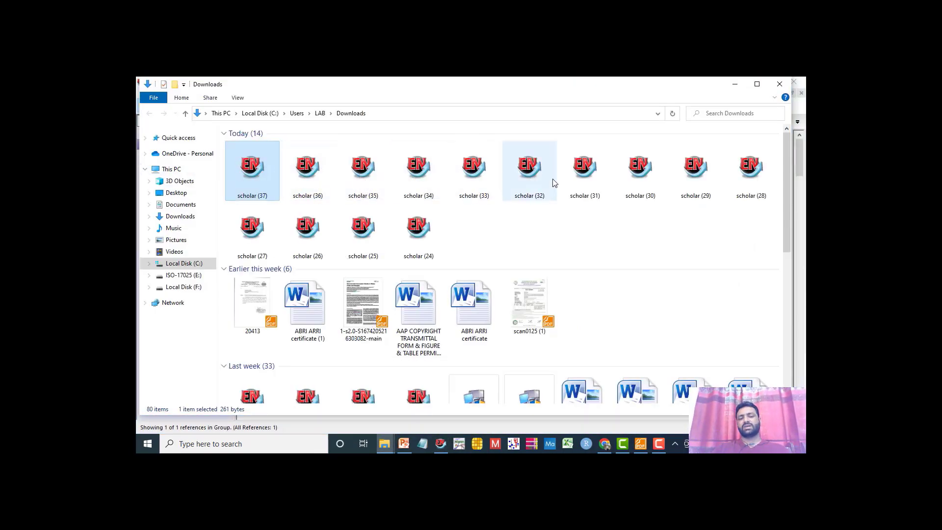
Import the citation files scholar (36) and scholar (35) from the Downloads folder into the EndNote library
{"action": "left_click", "coordinate": [305, 180]}
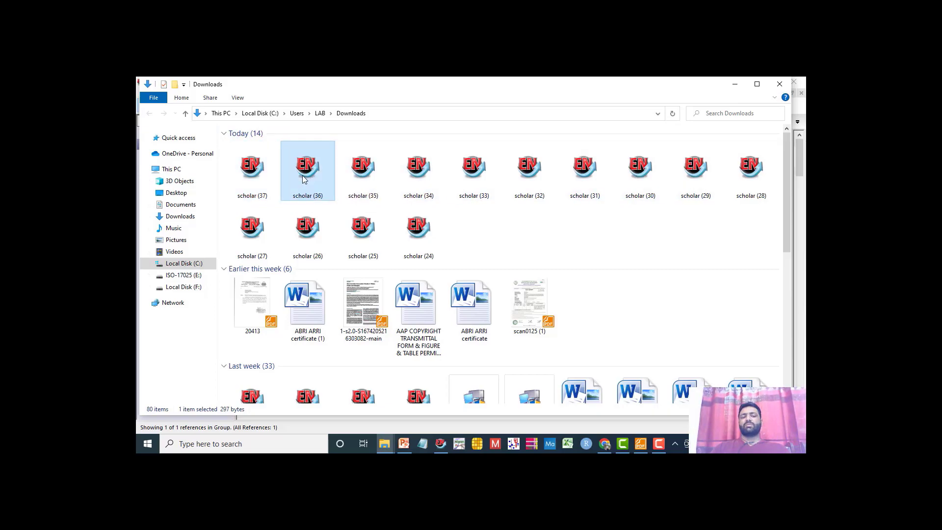
{"action": "double_click", "coordinate": [304, 179]}
{"action": "mouse_move", "coordinate": [382, 443]}
{"action": "left_click", "coordinate": [463, 390]}
{"action": "left_click", "coordinate": [366, 173]}
{"action": "double_click", "coordinate": [366, 173]}
Return to the Downloads folder and import the citation file scholar (34) into the EndNote library
{"action": "mouse_move", "coordinate": [385, 444]}
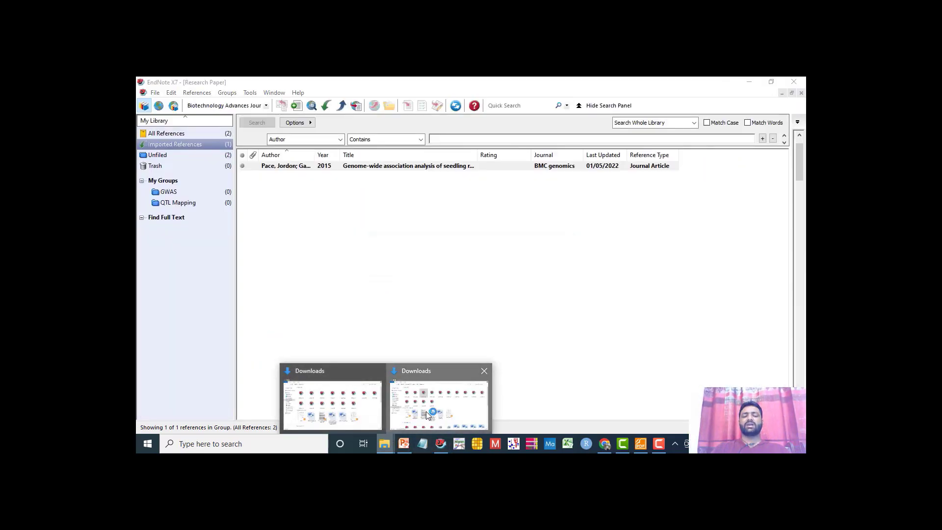
{"action": "left_click", "coordinate": [426, 414]}
{"action": "left_click", "coordinate": [421, 191]}
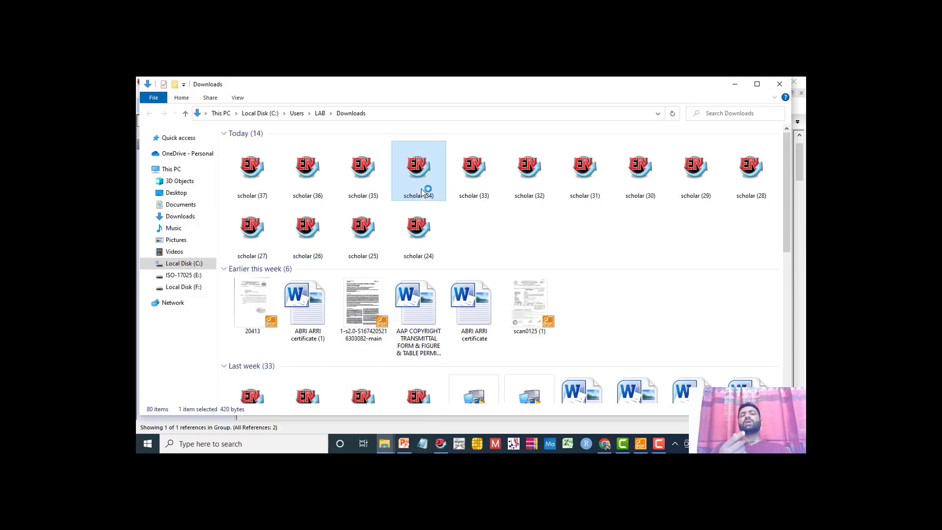